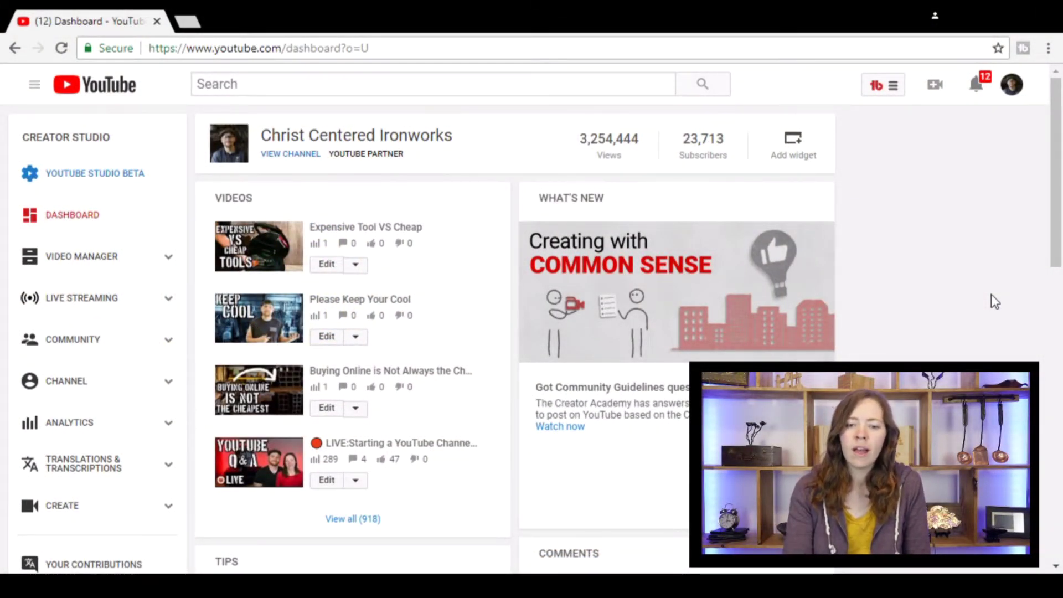
Switch to YouTube Studio Beta and show the channel's Monetization overview
click(91, 187)
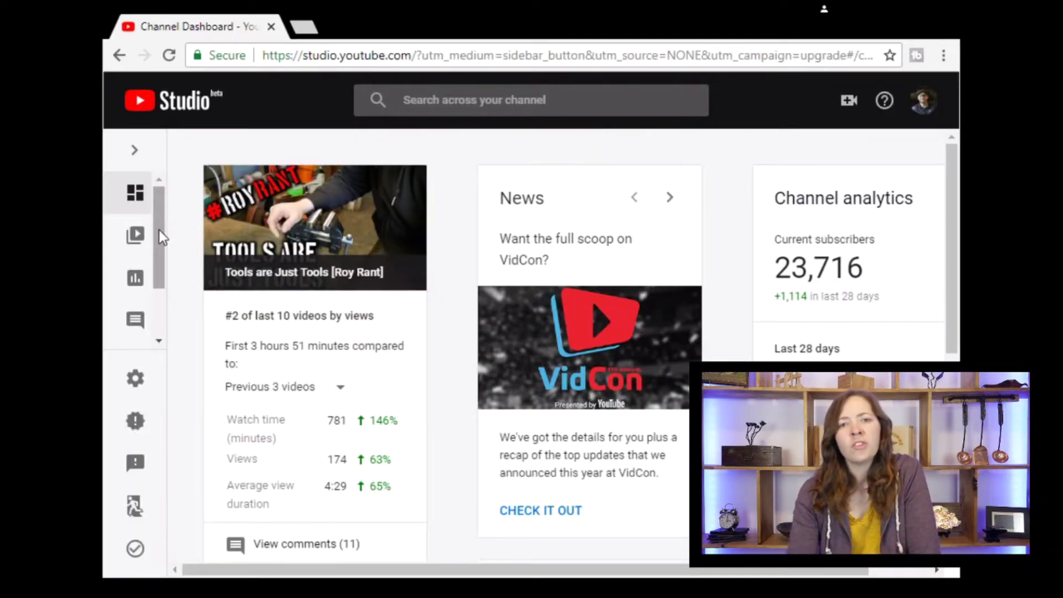
drag(158, 229, 158, 272)
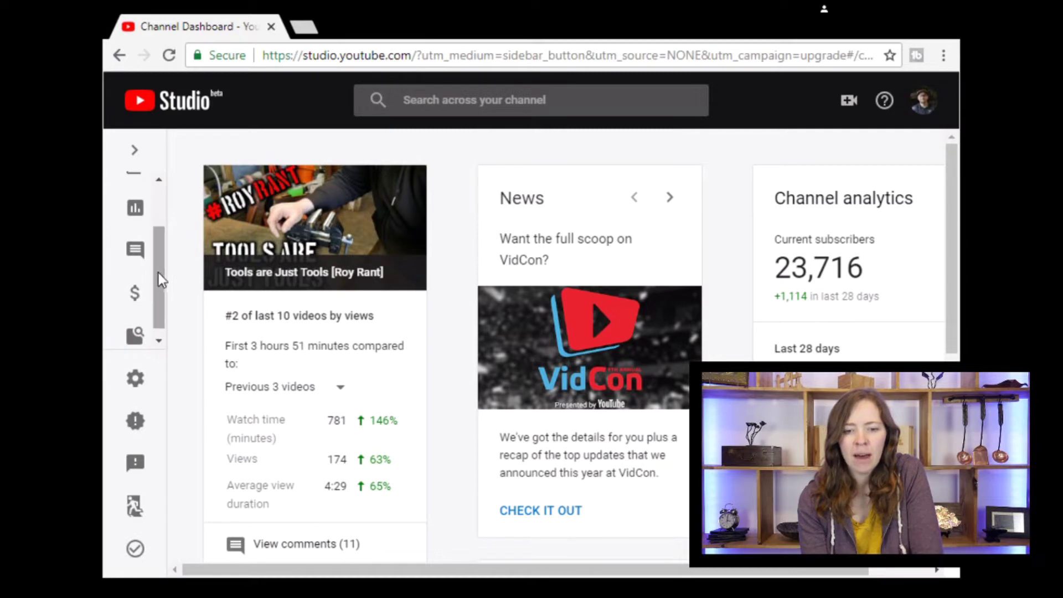
click(137, 295)
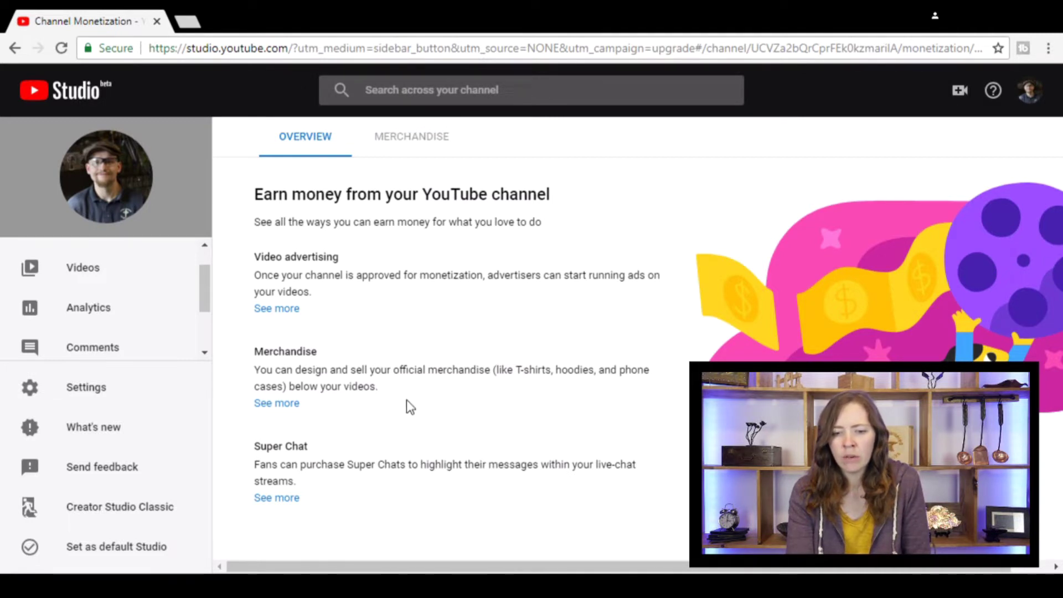
Show more about Merchandise to reach the four-step Teespring introduction
click(290, 404)
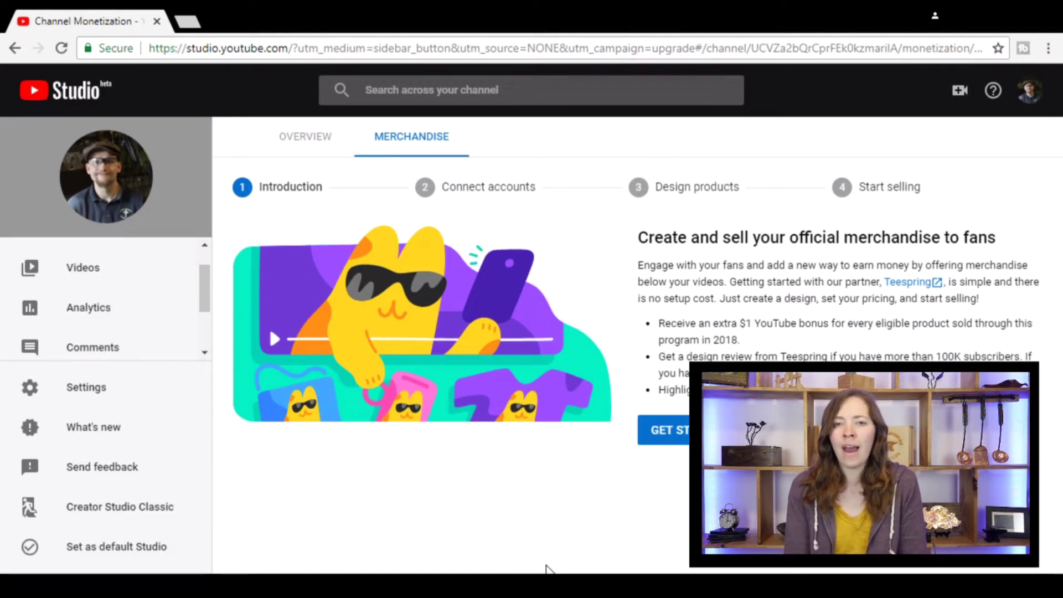
Start merchandise setup and connect the Teespring store ID from the Teespring tab
click(662, 431)
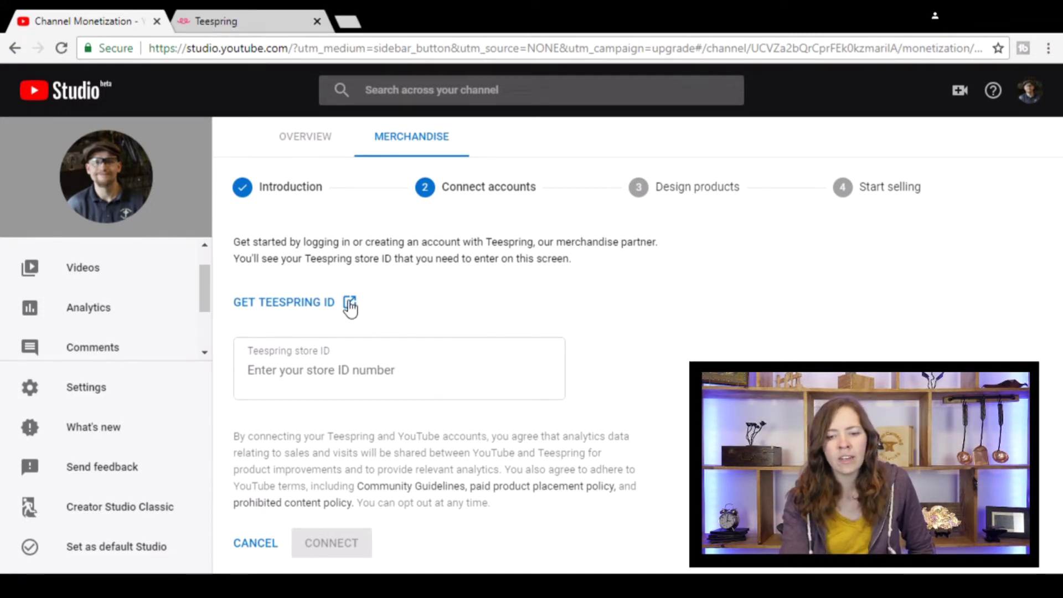
click(247, 18)
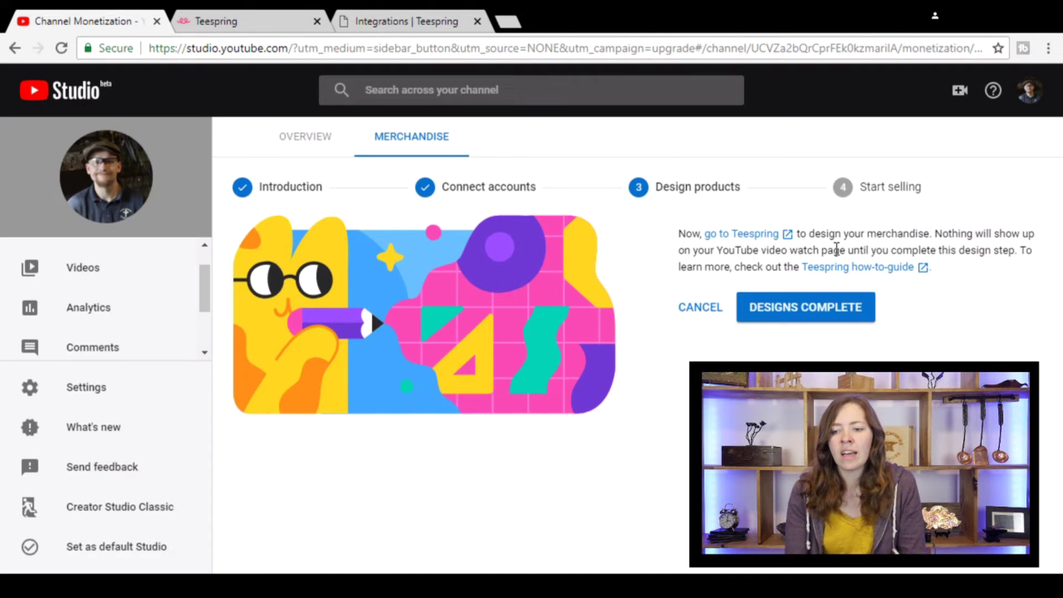
Mark designs complete, accept the community guidelines, and enable merchandise on all videos
click(847, 314)
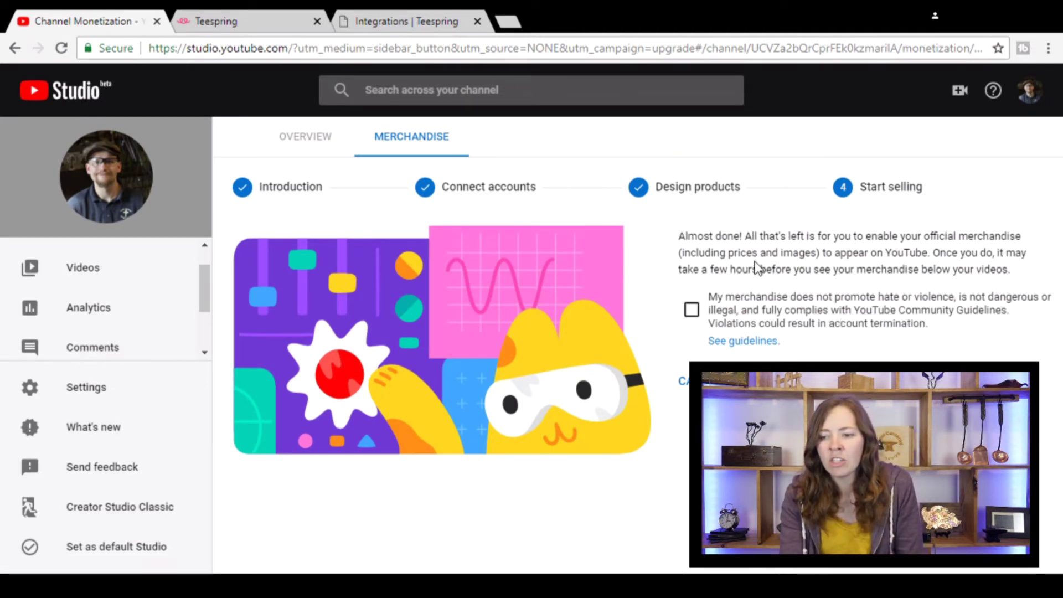
click(692, 313)
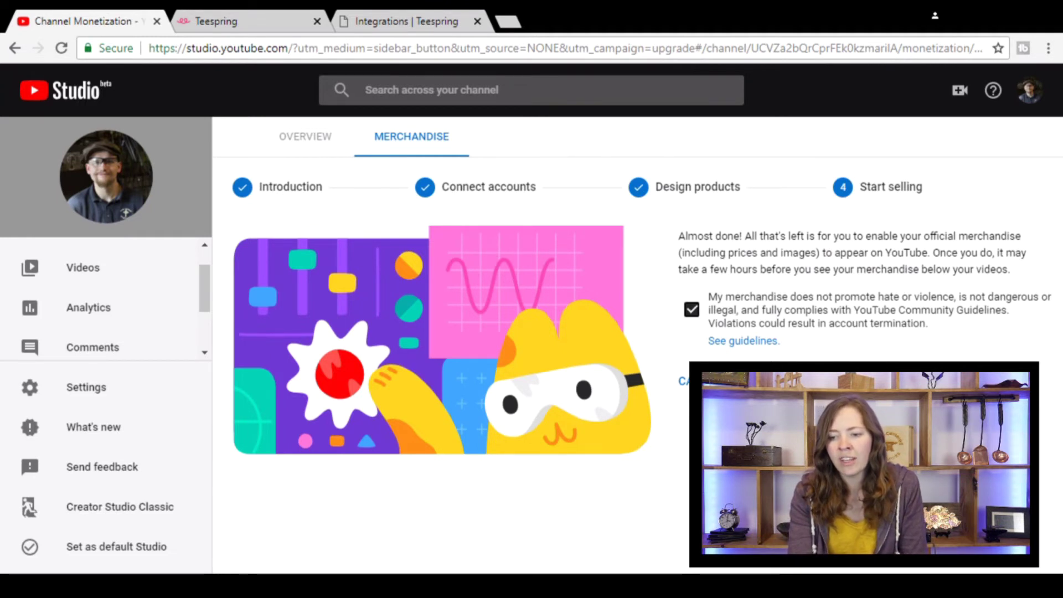
click(797, 380)
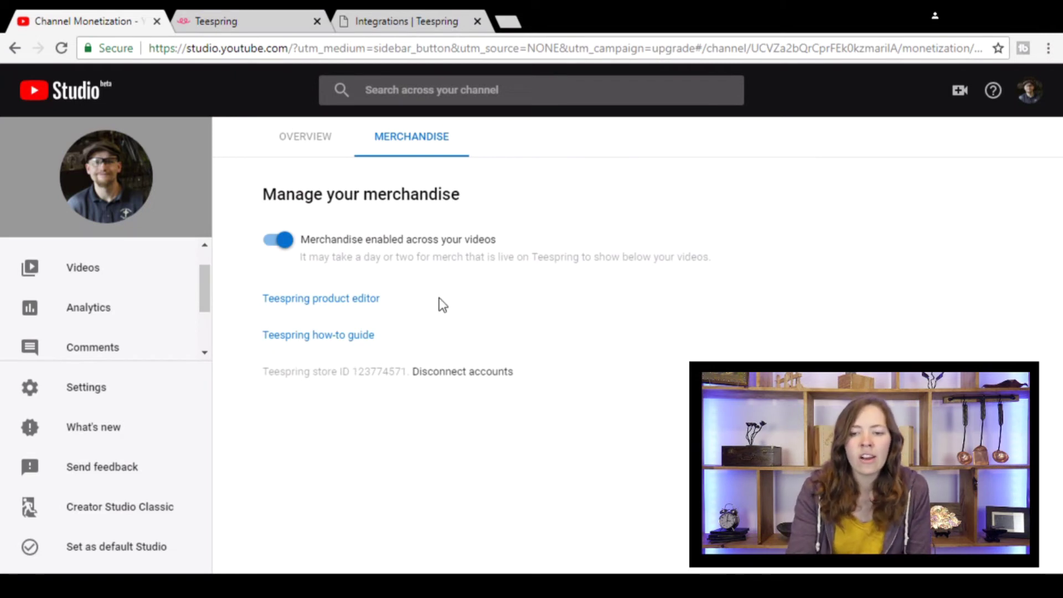